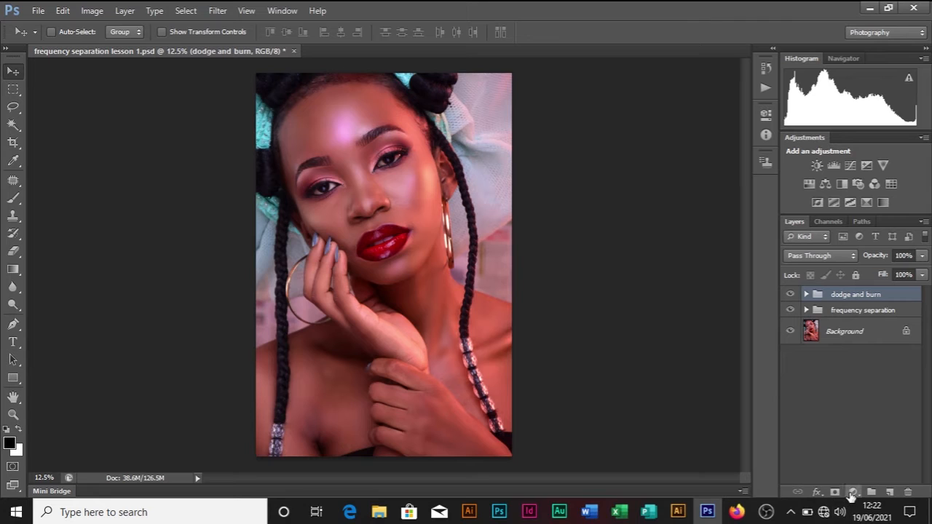
Step: Add a Selective Color adjustment layer and set Reds to Cyan +10 and Magenta +8
click(852, 493)
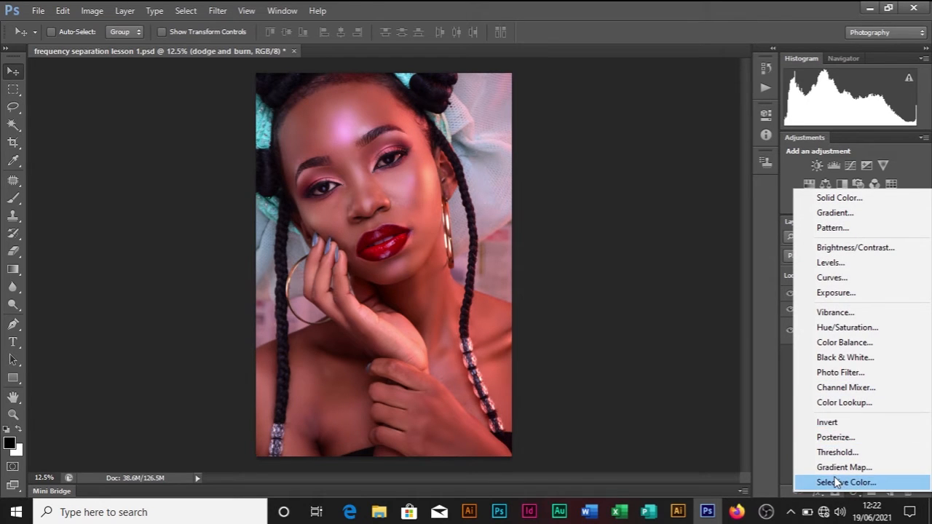
click(838, 482)
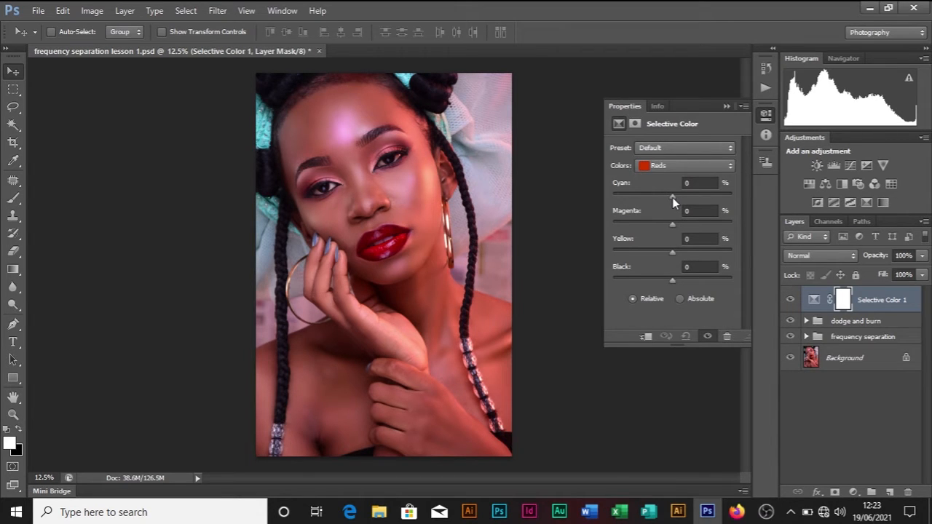
drag(673, 198, 670, 197)
mouse_move(661, 198)
mouse_down()
mouse_move(639, 209)
mouse_move(648, 207)
mouse_up()
drag(715, 202, 643, 207)
mouse_move(667, 212)
mouse_down()
mouse_move(650, 210)
mouse_move(711, 211)
mouse_move(656, 214)
mouse_up()
drag(677, 226, 680, 228)
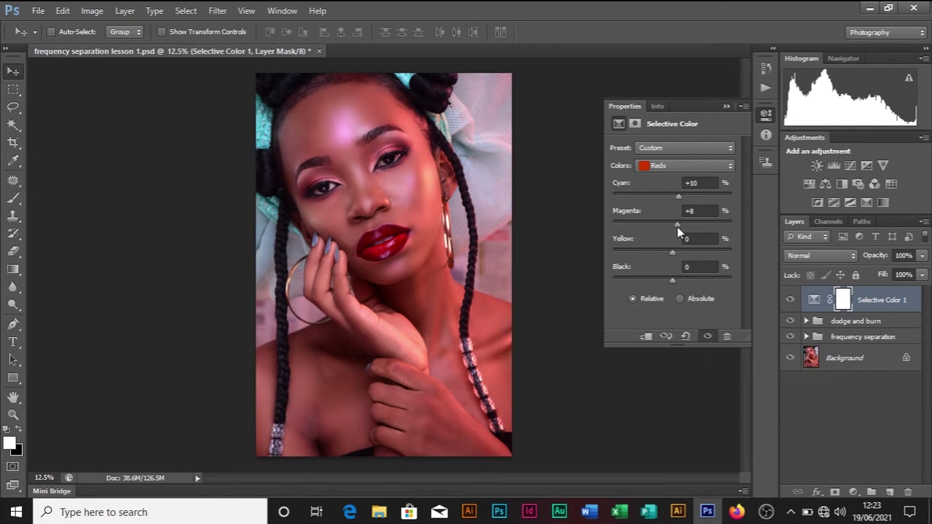
Step: Set Yellows to Yellow +15 and Blacks to Black +7, then collapse Properties
click(661, 167)
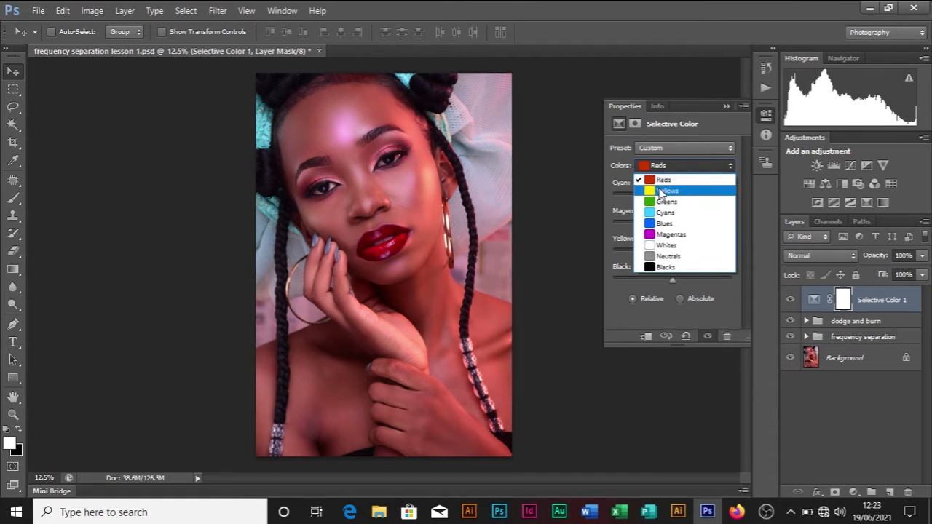
click(660, 185)
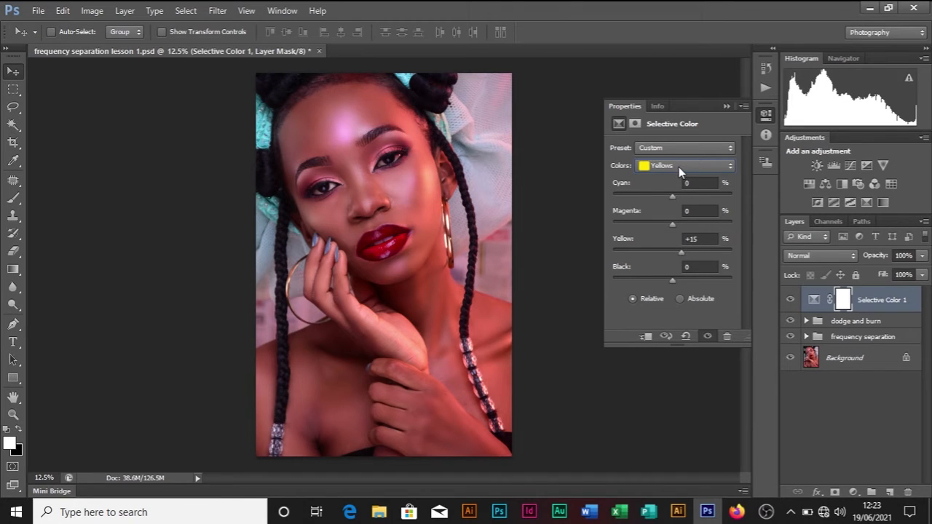
click(678, 167)
click(663, 268)
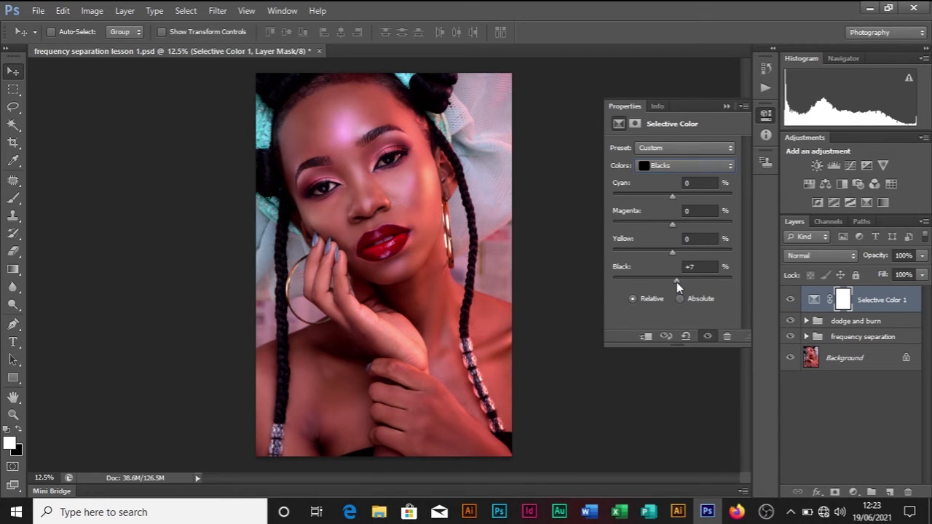
click(726, 107)
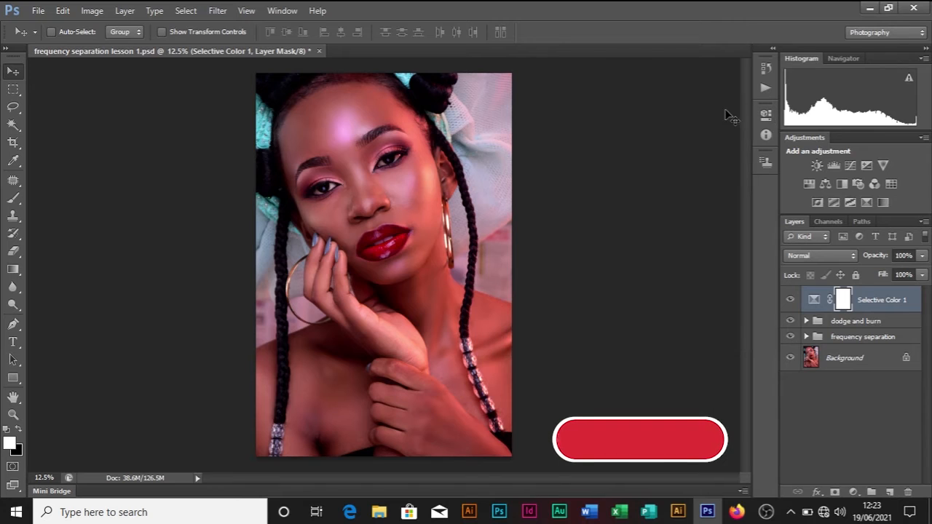
click(854, 493)
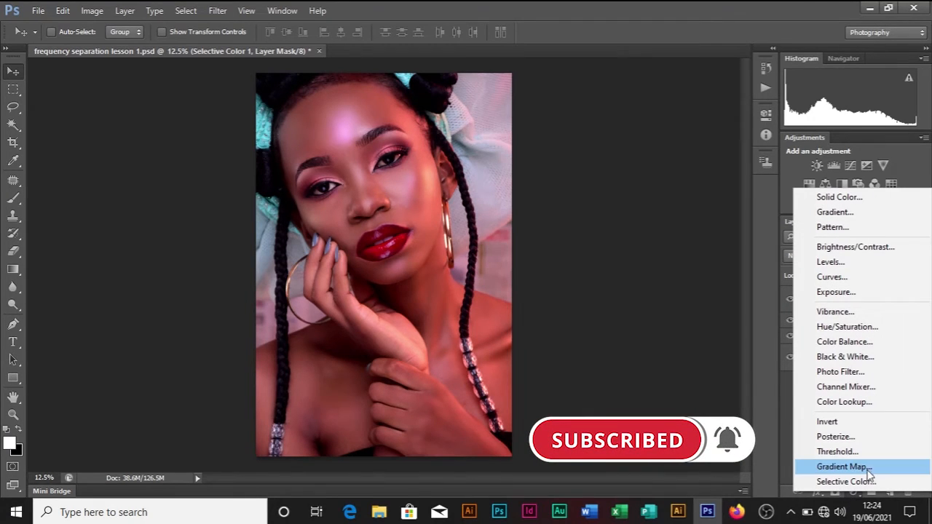
Step: Add a Gradient Map layer and set its dark gradient stop to dark teal #10524a
click(869, 470)
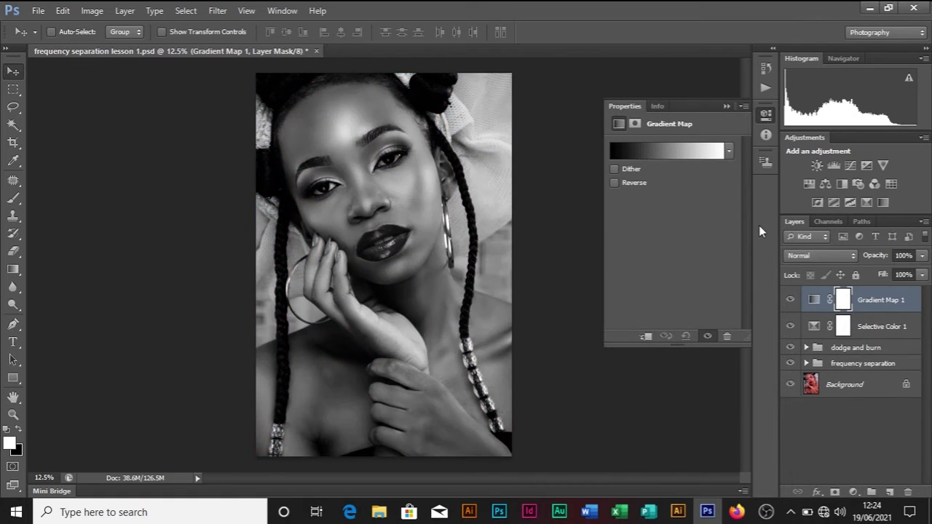
click(677, 154)
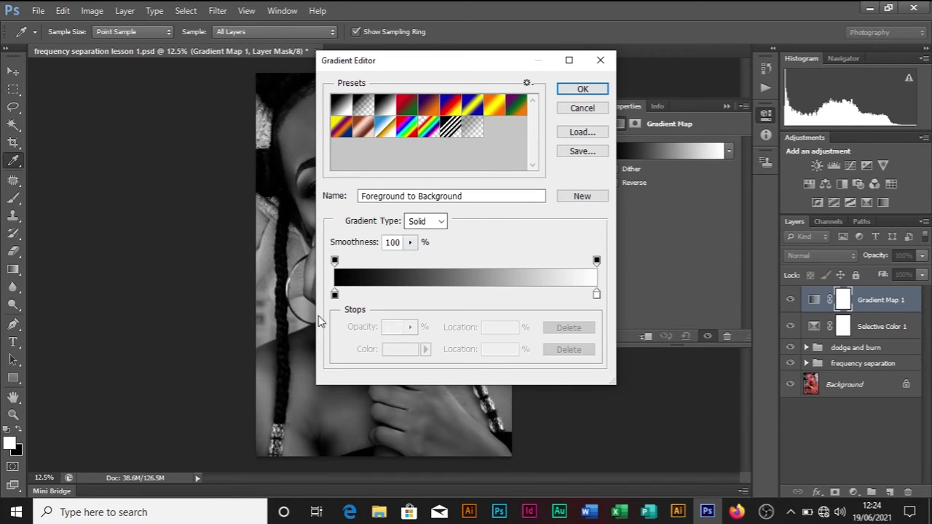
click(334, 295)
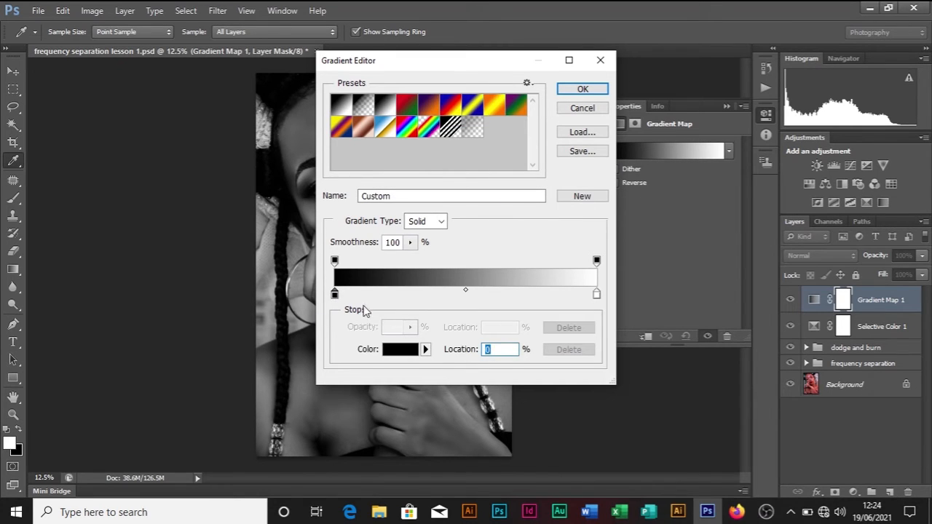
click(397, 351)
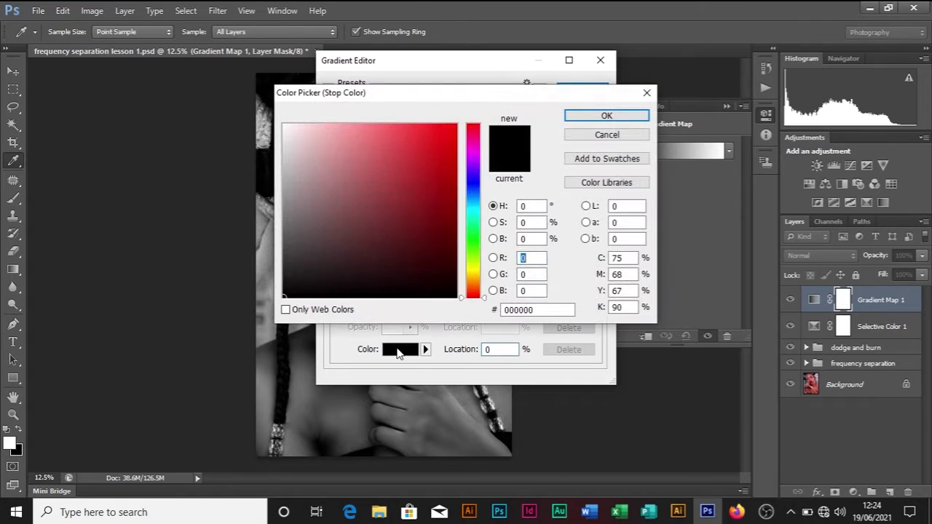
click(471, 200)
drag(471, 201, 422, 242)
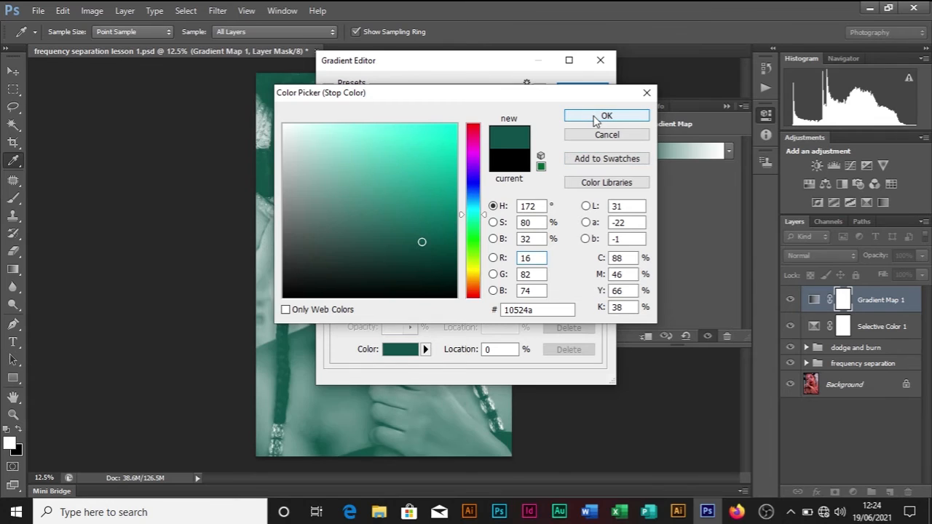
click(596, 118)
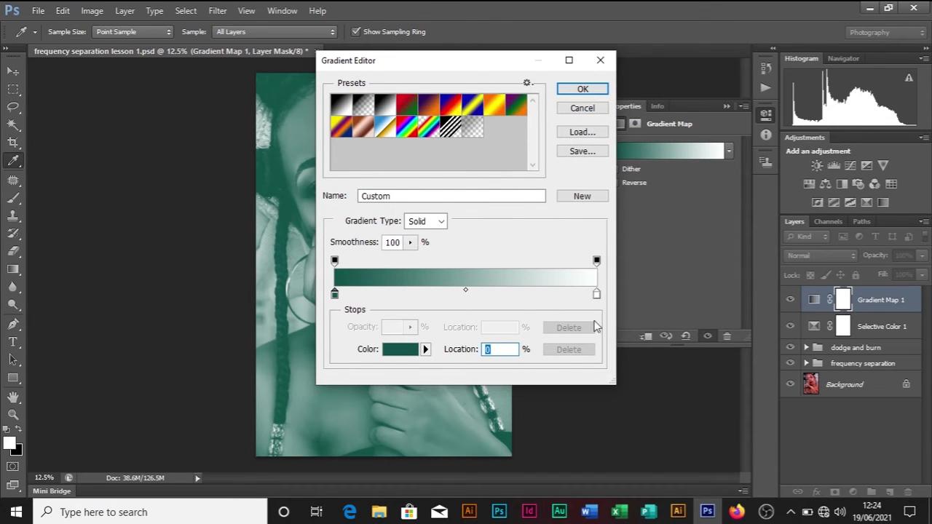
Step: Set the light gradient stop to pale pink #edcccc and apply the gradient
click(597, 296)
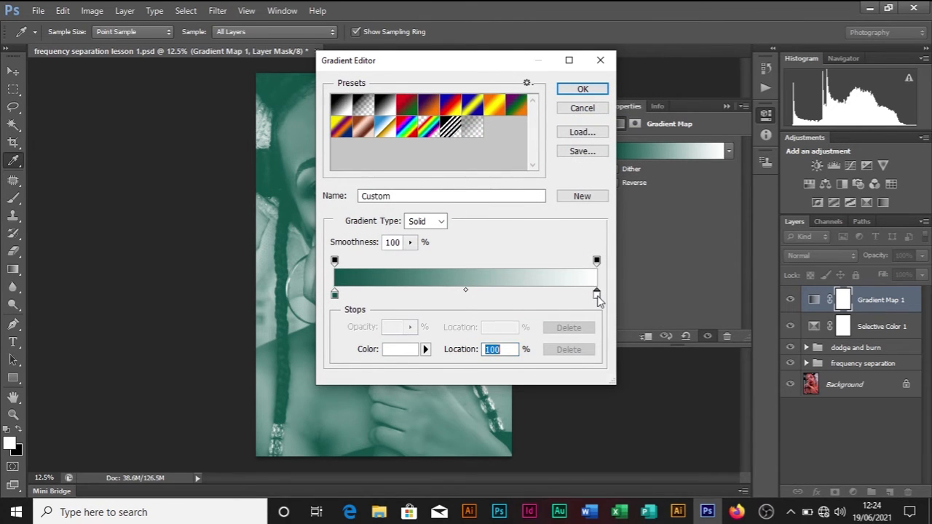
click(395, 356)
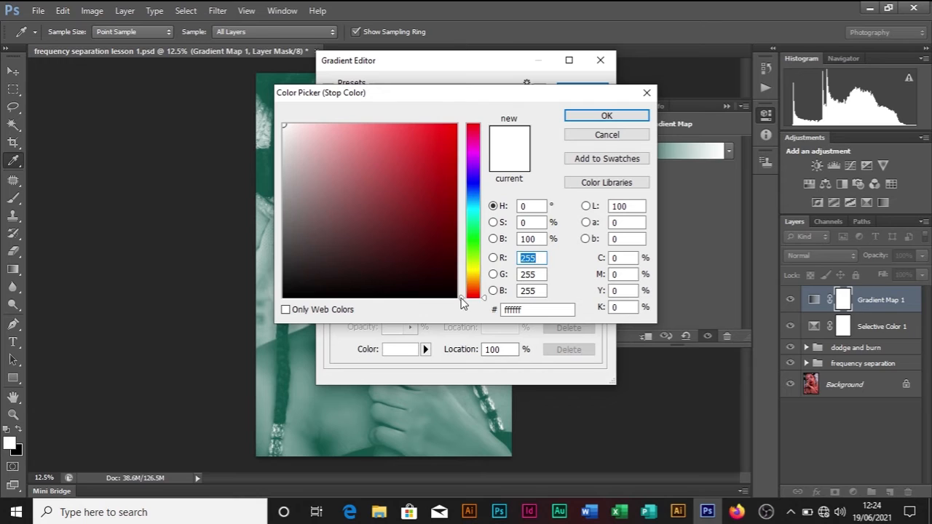
mouse_move(462, 298)
mouse_down()
mouse_move(462, 271)
mouse_move(460, 284)
mouse_up()
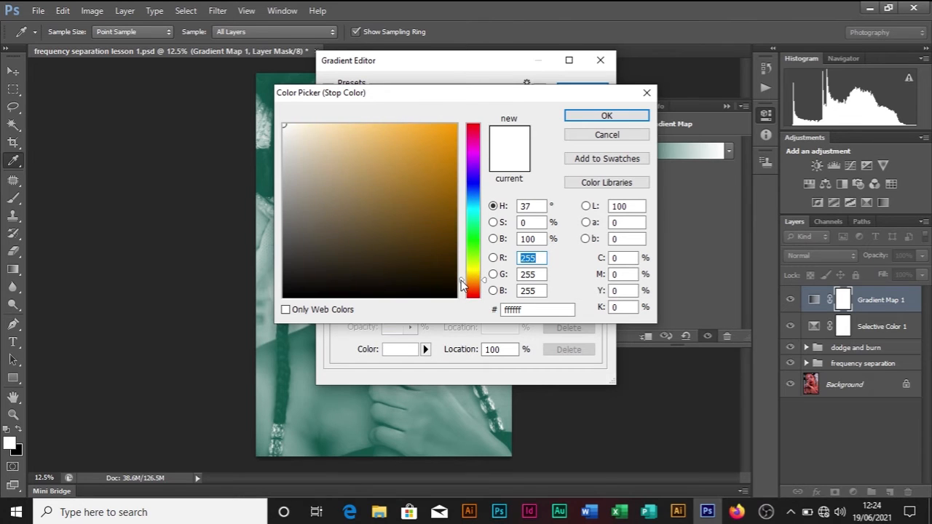
drag(283, 127, 330, 131)
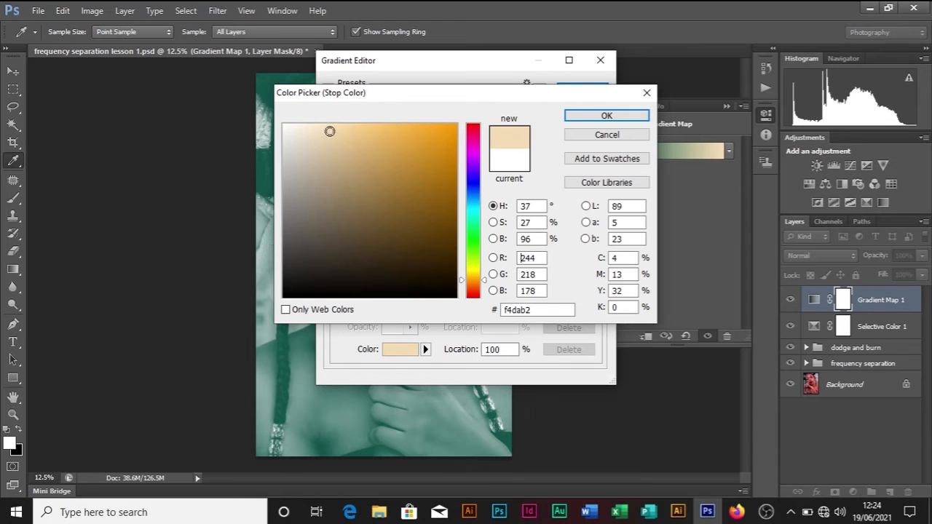
drag(461, 284, 489, 124)
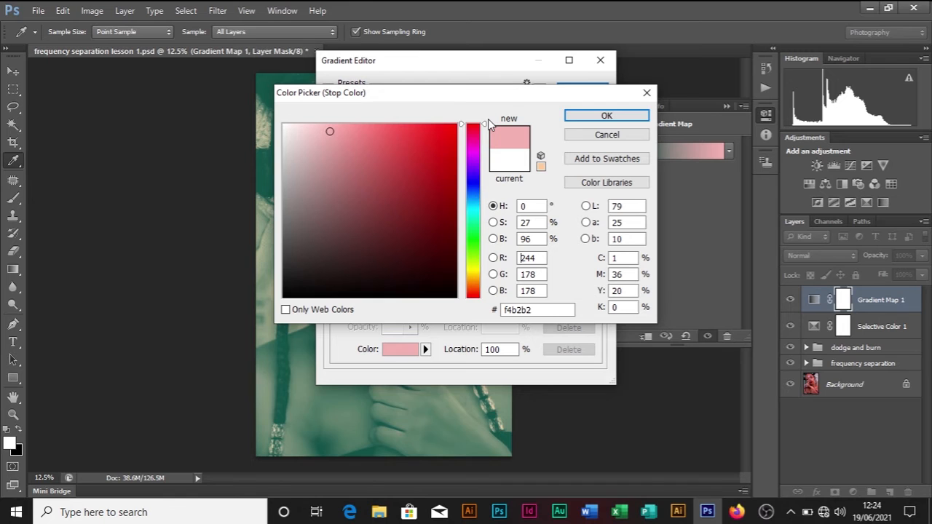
drag(328, 134, 306, 136)
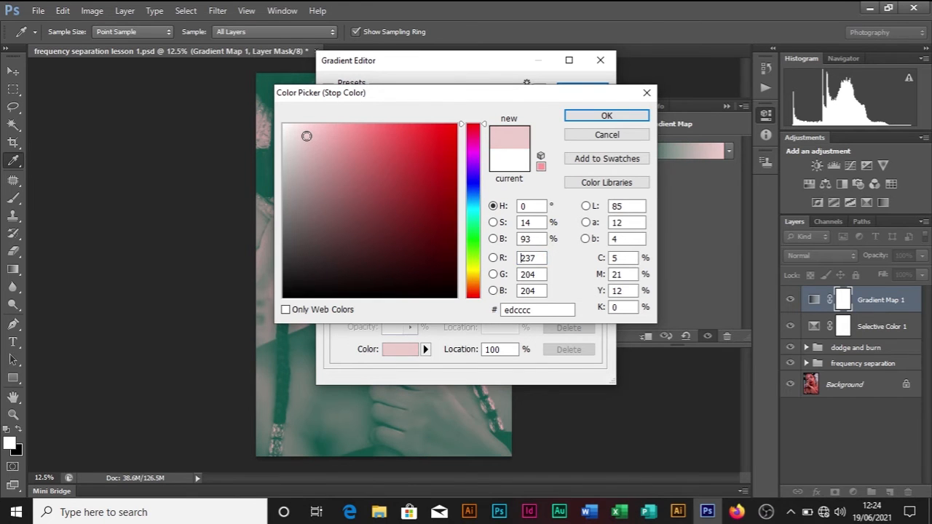
click(647, 116)
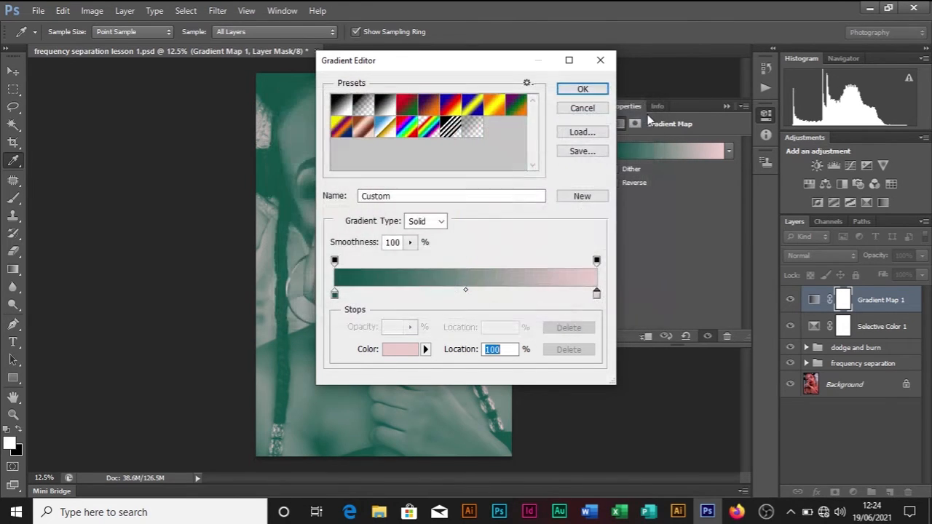
click(581, 90)
key(v)
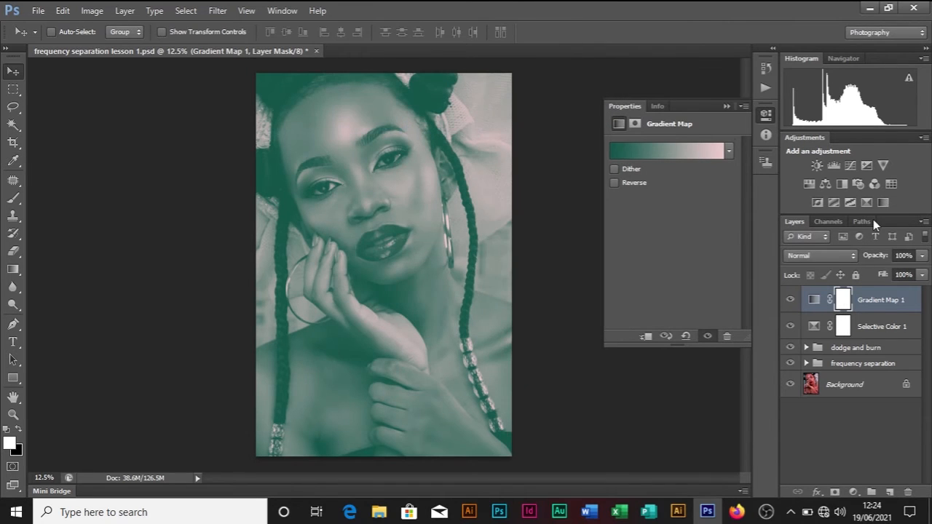
Step: Set Gradient Map 1 to Color blend mode at 13% opacity
click(725, 106)
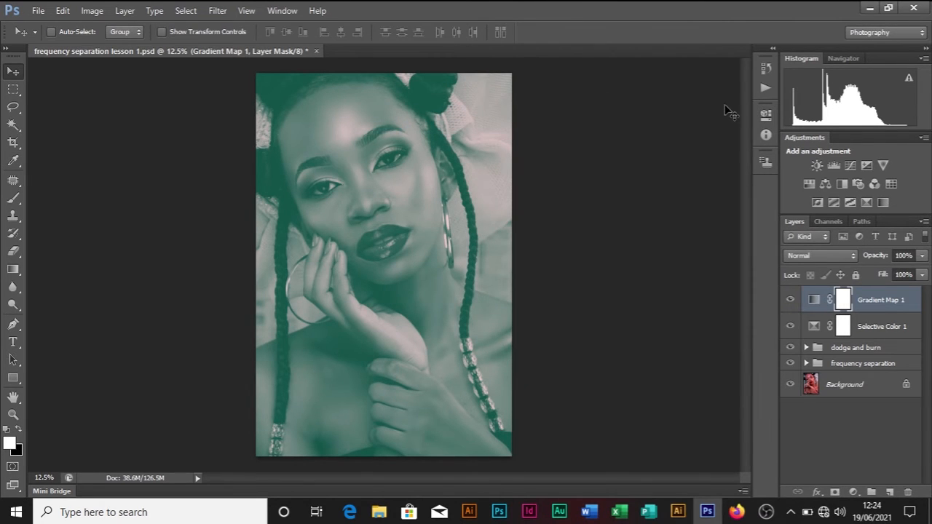
click(810, 255)
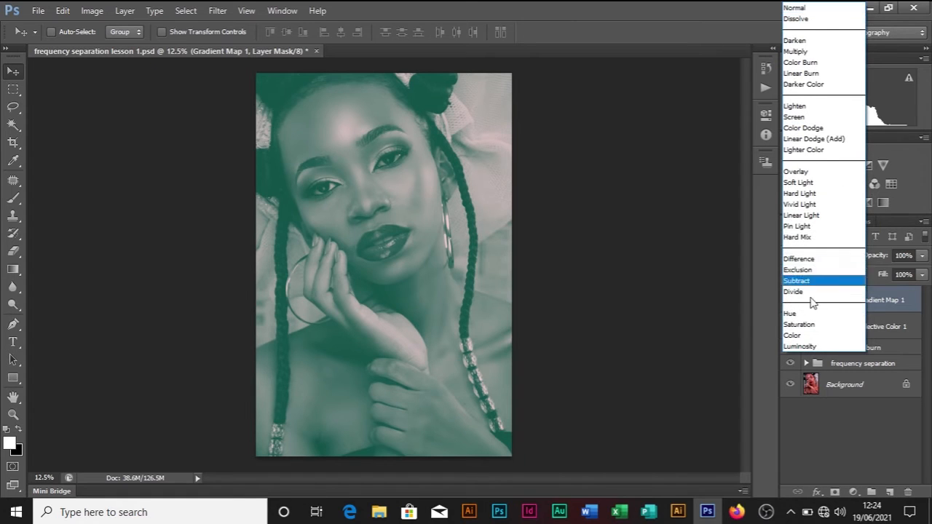
click(806, 335)
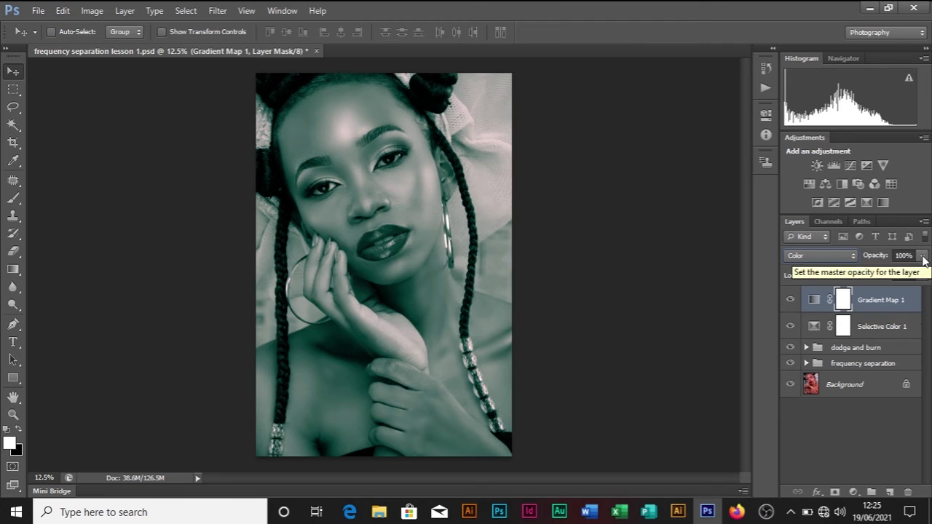
click(923, 258)
click(864, 270)
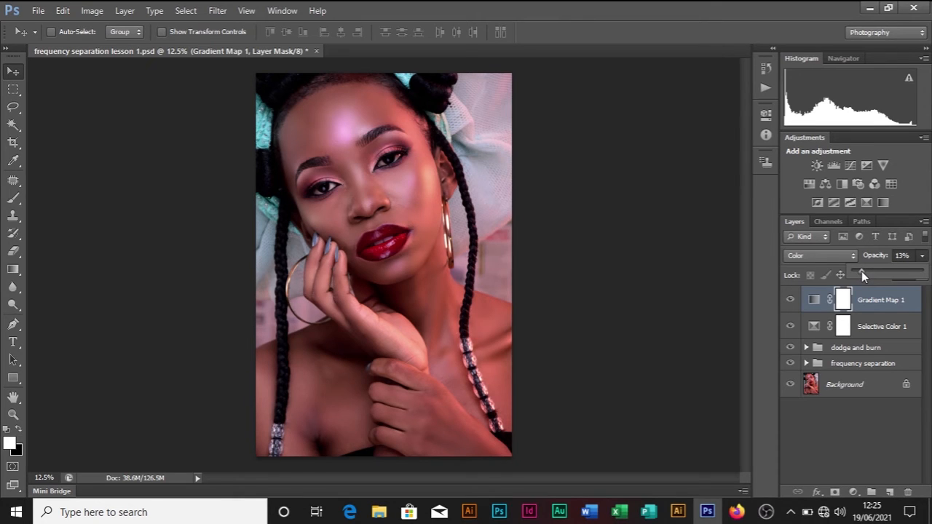
Step: Add a Vibrance layer with Saturation 0 and Vibrance +52, then collapse Properties
click(854, 492)
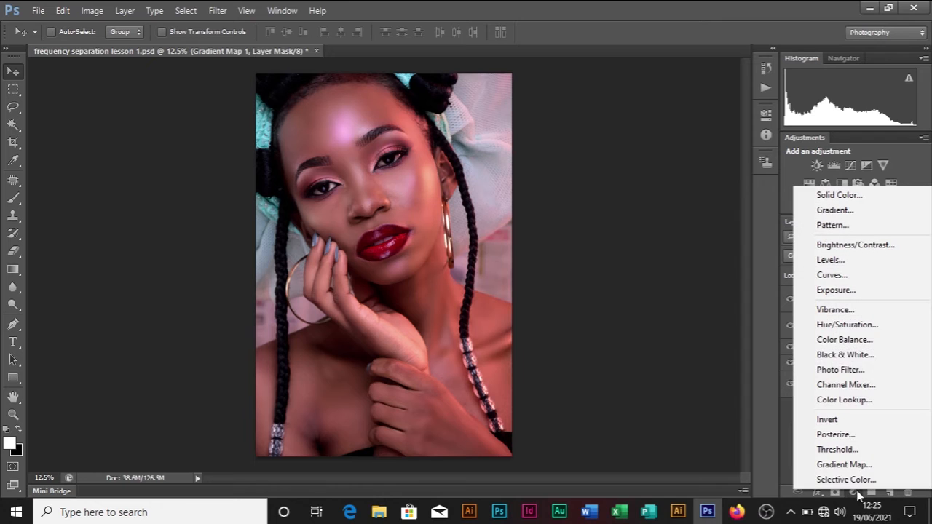
click(860, 313)
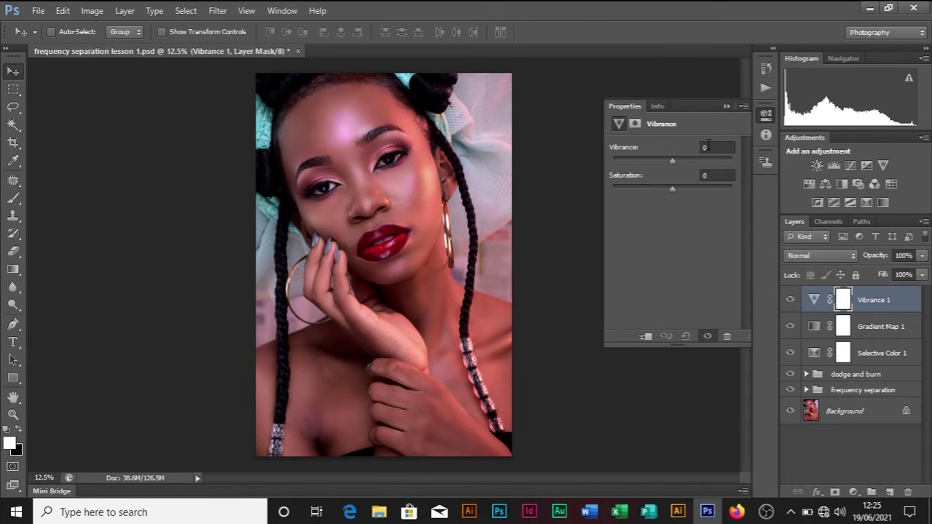
drag(673, 191, 714, 214)
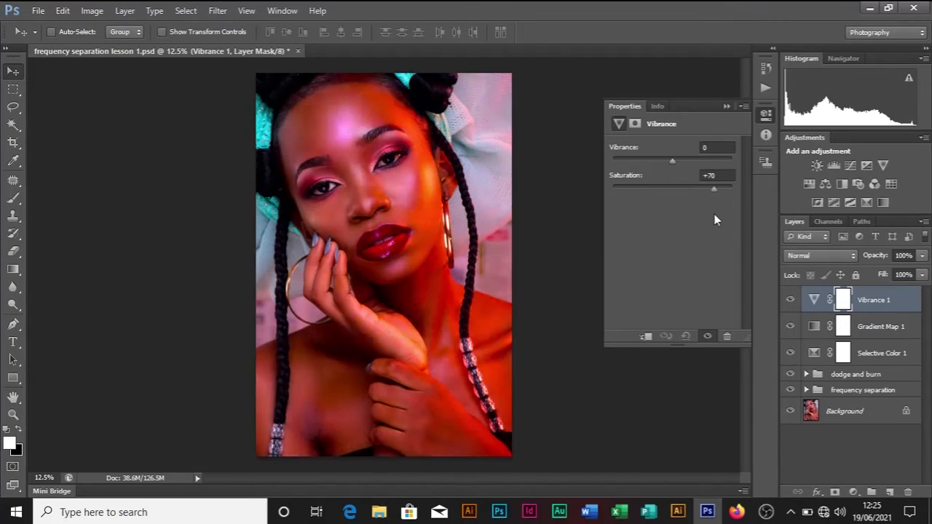
click(716, 176)
key(BackSpace)
text(0)
drag(672, 161, 724, 173)
click(726, 108)
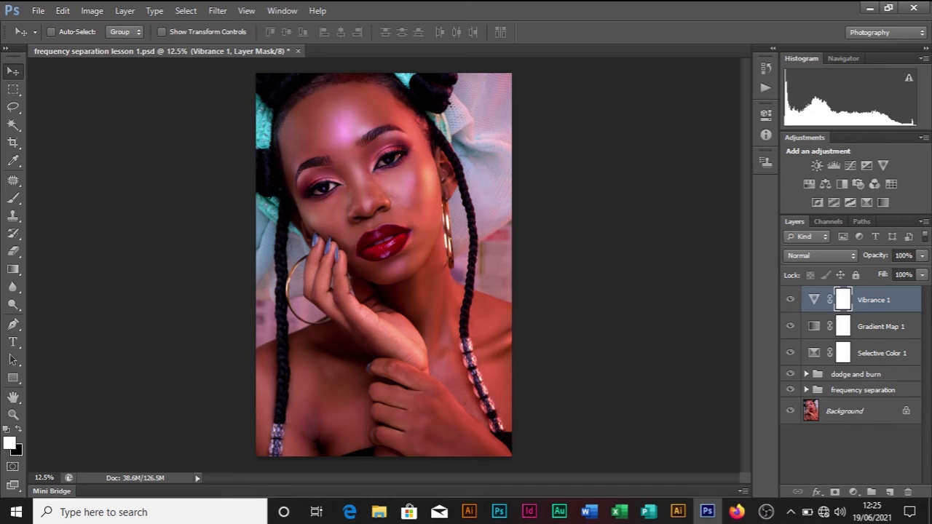
Step: Select Vibrance 1 together with Gradient Map 1 in the Layers panel
click(912, 335)
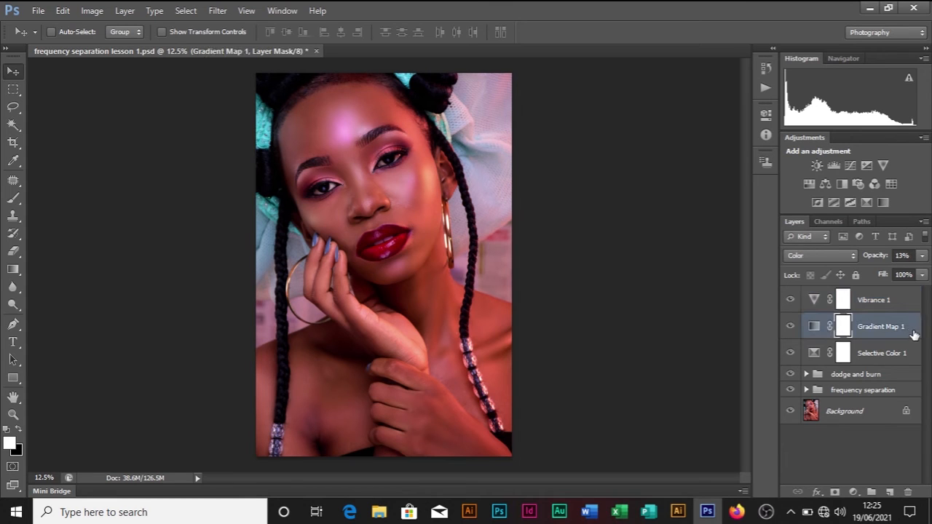
click(905, 306)
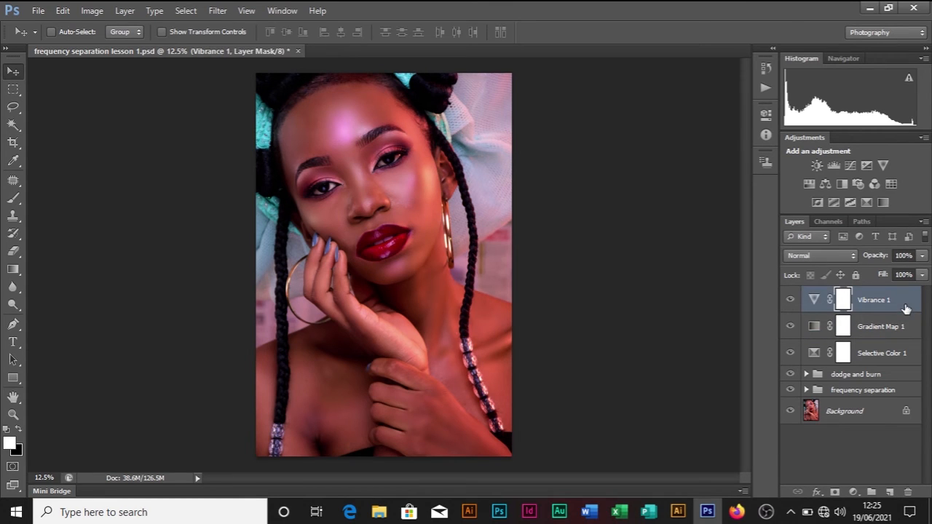
shift+click(912, 331)
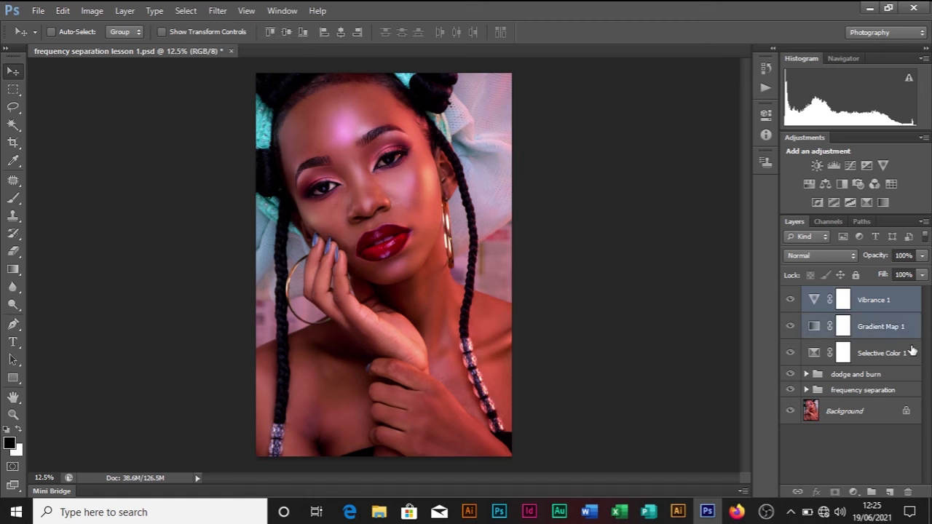
Step: Group the three adjustment layers with Ctrl+G and name the group 'color'
shift+click(913, 352)
key(ctrl+g)
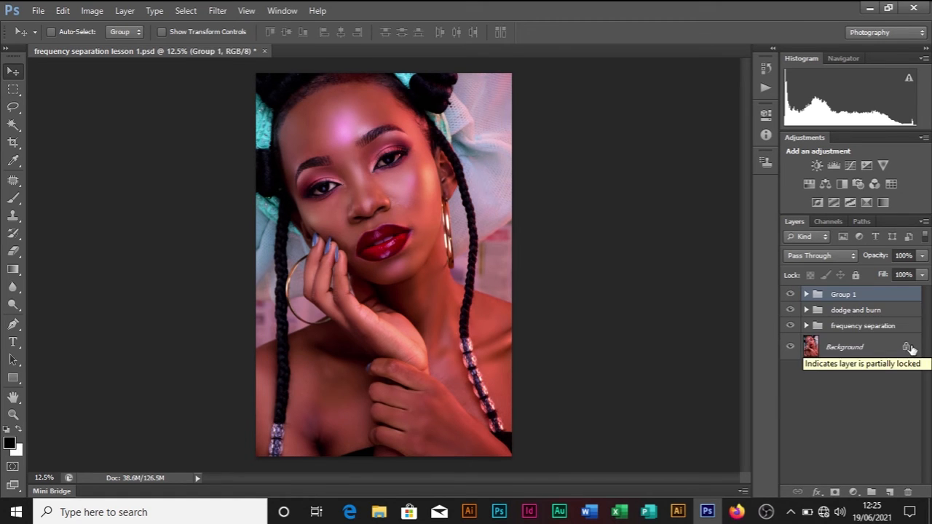
double_click(844, 294)
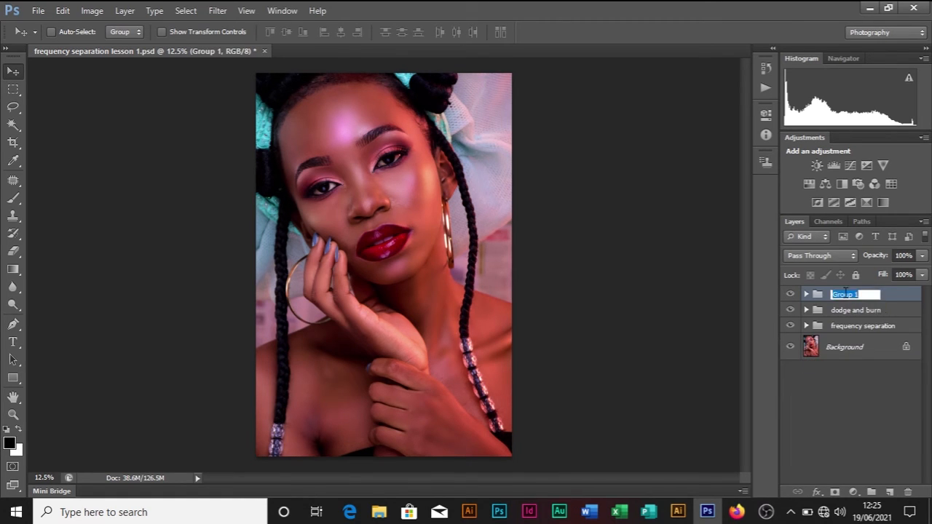
text(col)
key(Return)
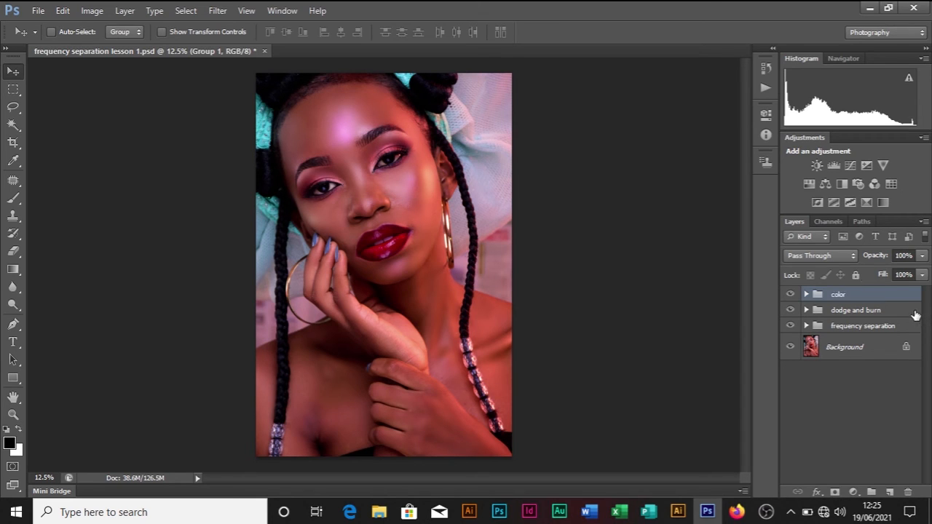
click(910, 311)
Step: Toggle the color group's visibility to compare the portrait before and after grading
click(908, 295)
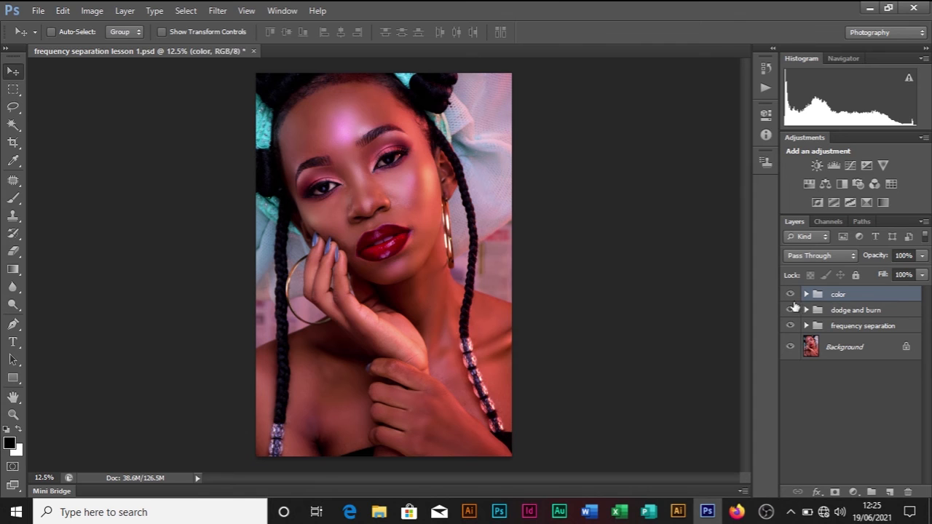
click(790, 294)
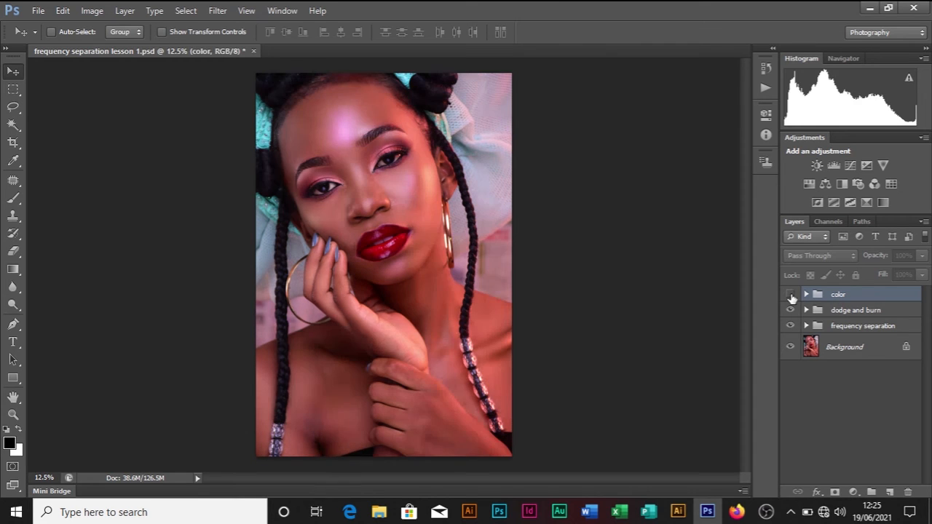
click(790, 295)
click(790, 295)
click(790, 295)
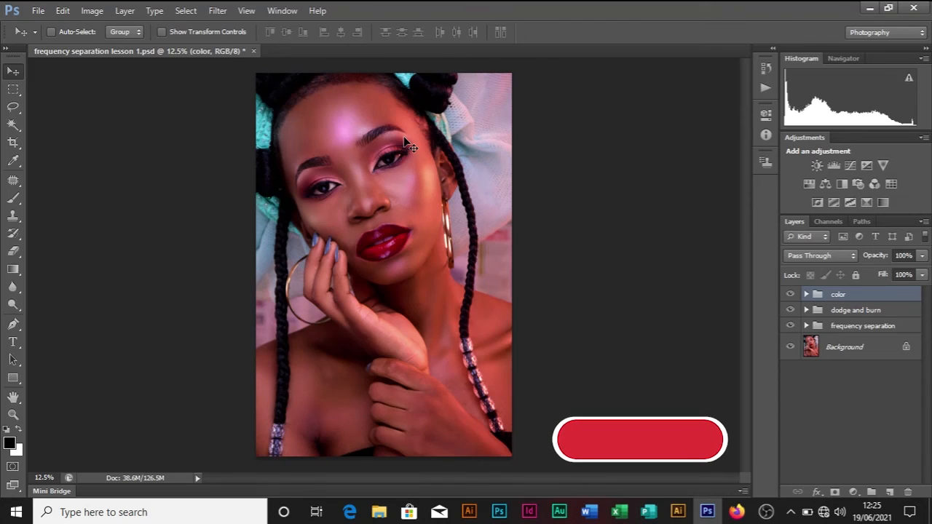
Step: Zoom in on the portrait, then zoom out and compare the grading on and off
key(ctrl+plus)
key(ctrl+plus)
key(ctrl+plus)
key(ctrl+plus)
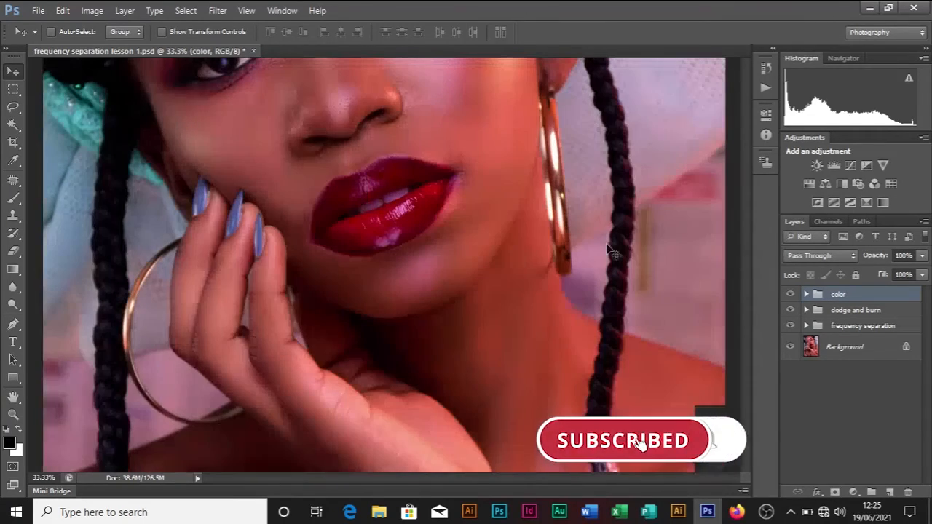
drag(744, 288, 737, 219)
key(ctrl+minus)
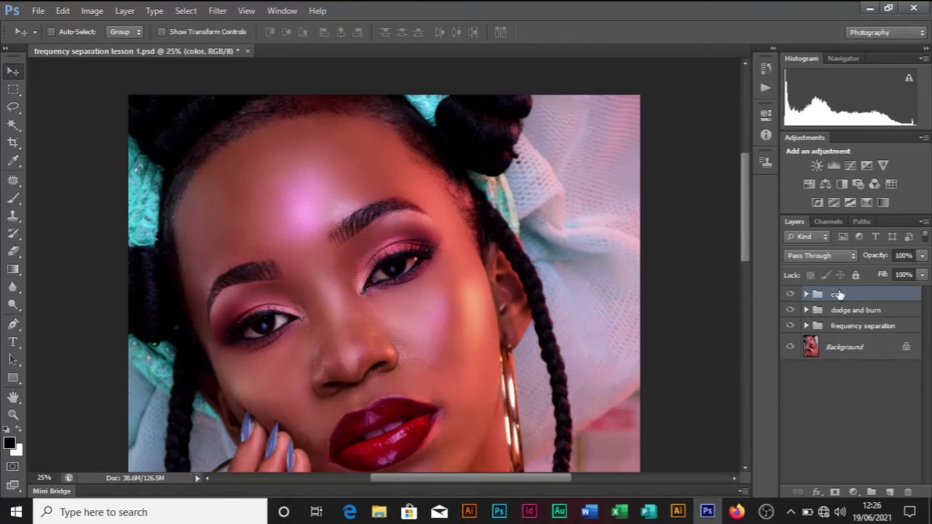
click(790, 294)
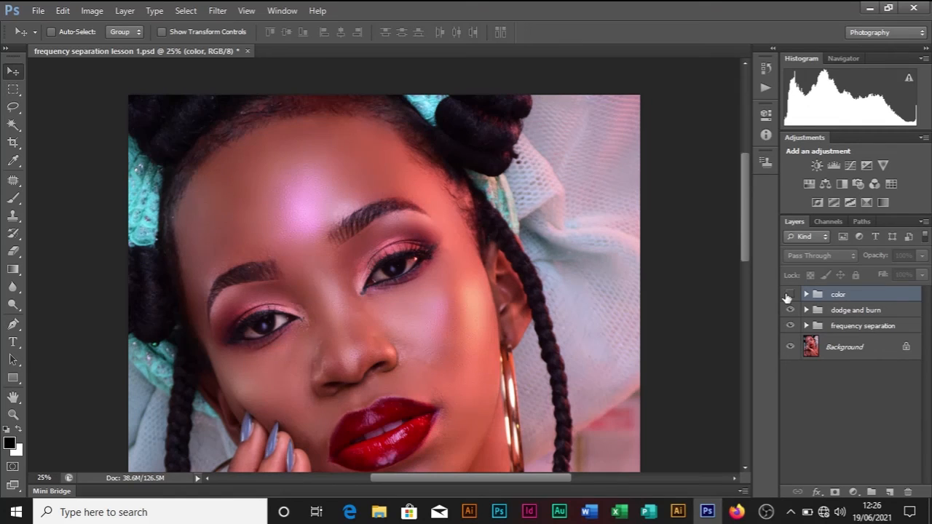
click(789, 294)
click(790, 294)
click(789, 294)
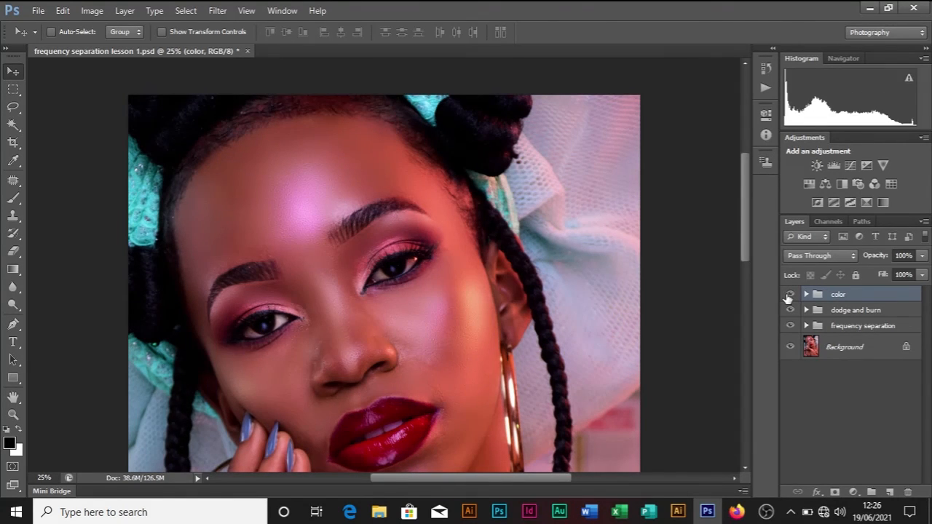
key(ctrl+minus)
key(ctrl+minus)
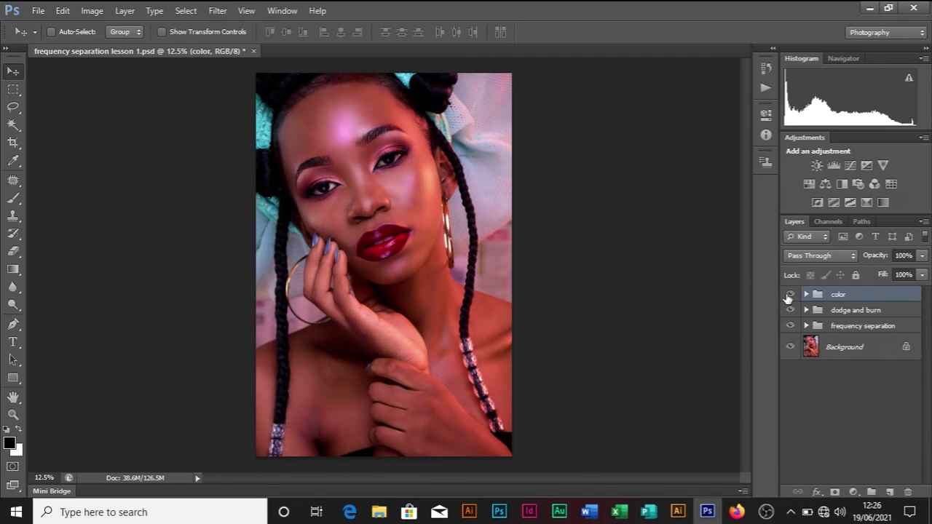